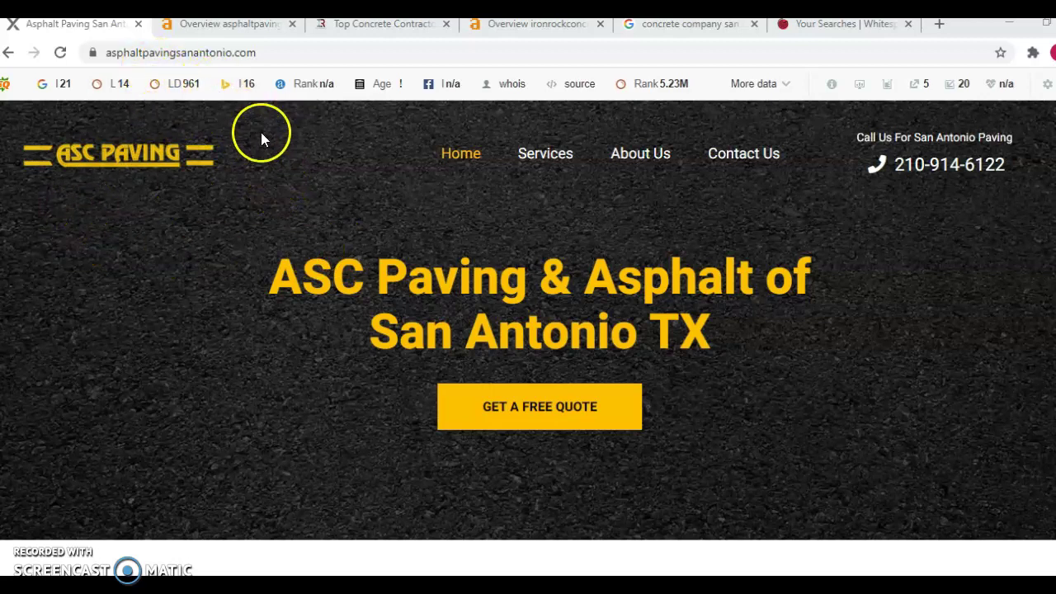
Scroll up and down the page already open, highlighting some text and then clearing the selection.
drag(78, 191, 676, 398)
scroll(655, 165, down, 3)
scroll(481, 200, down, 15)
scroll(634, 299, down, 15)
scroll(704, 470, up, 10)
scroll(679, 408, up, 15)
click(677, 399)
scroll(676, 399, up, 4)
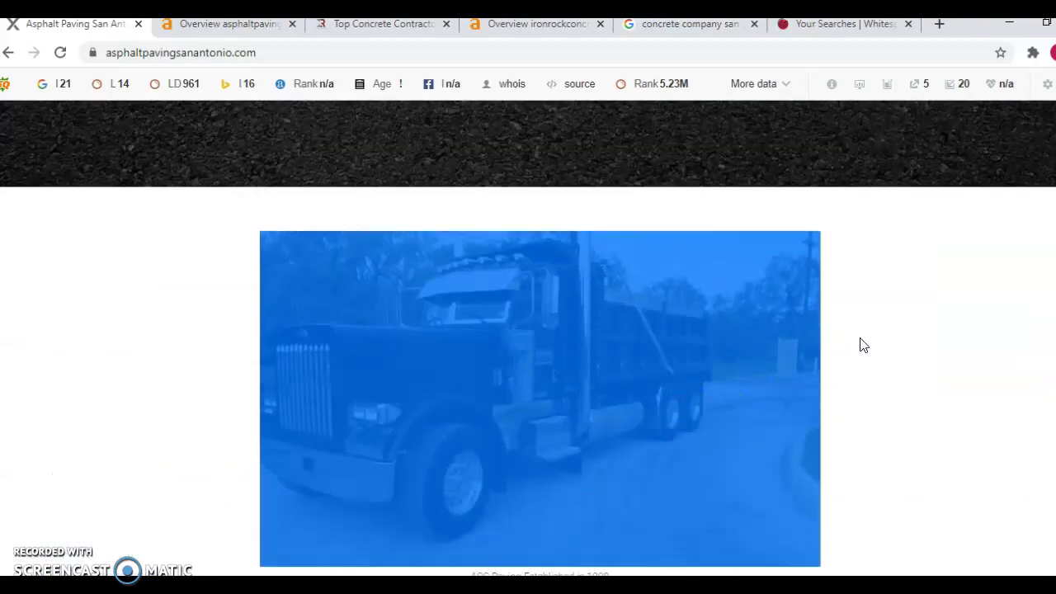
drag(862, 345, 837, 258)
scroll(836, 255, up, 3)
scroll(838, 258, up, 2)
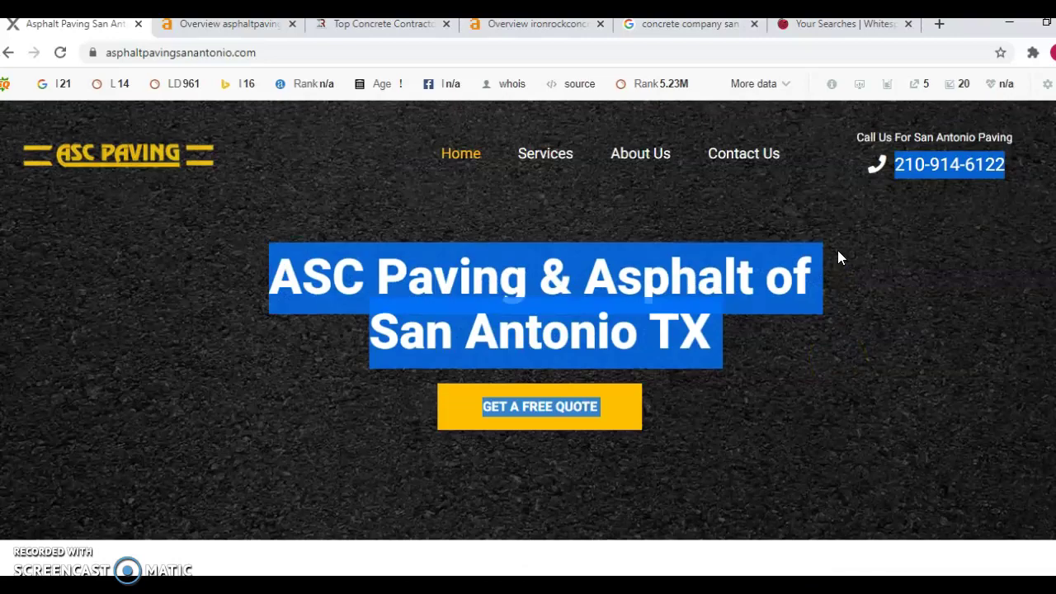
scroll(838, 258, down, 15)
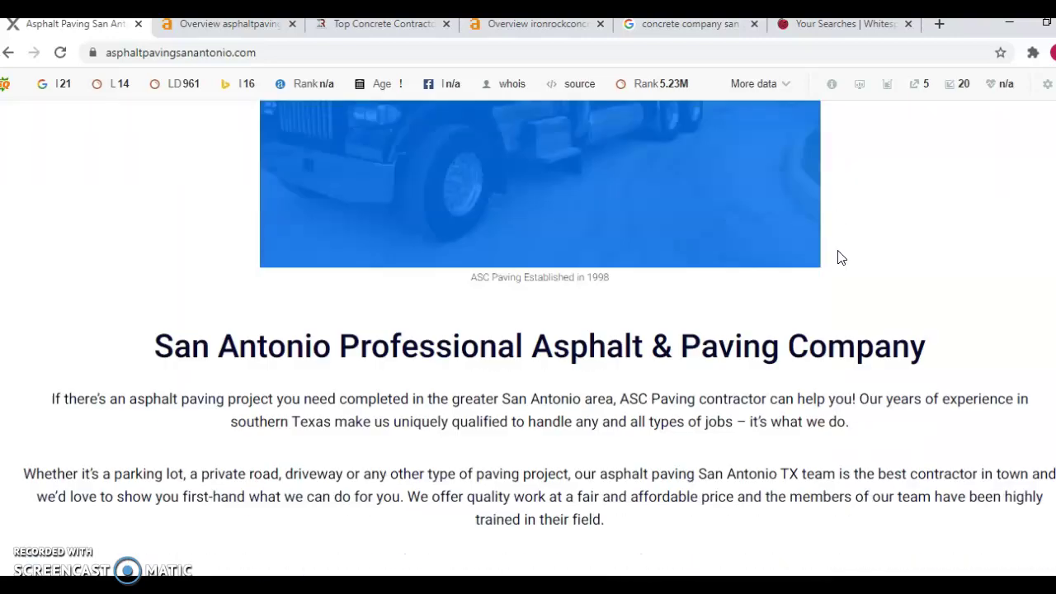
scroll(839, 257, down, 15)
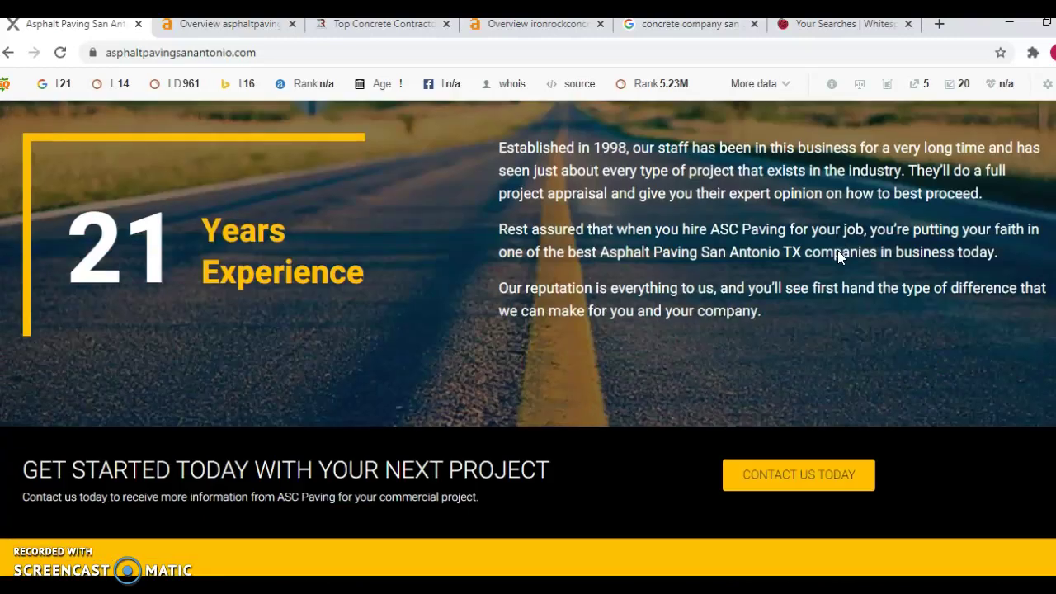
scroll(705, 294, up, 20)
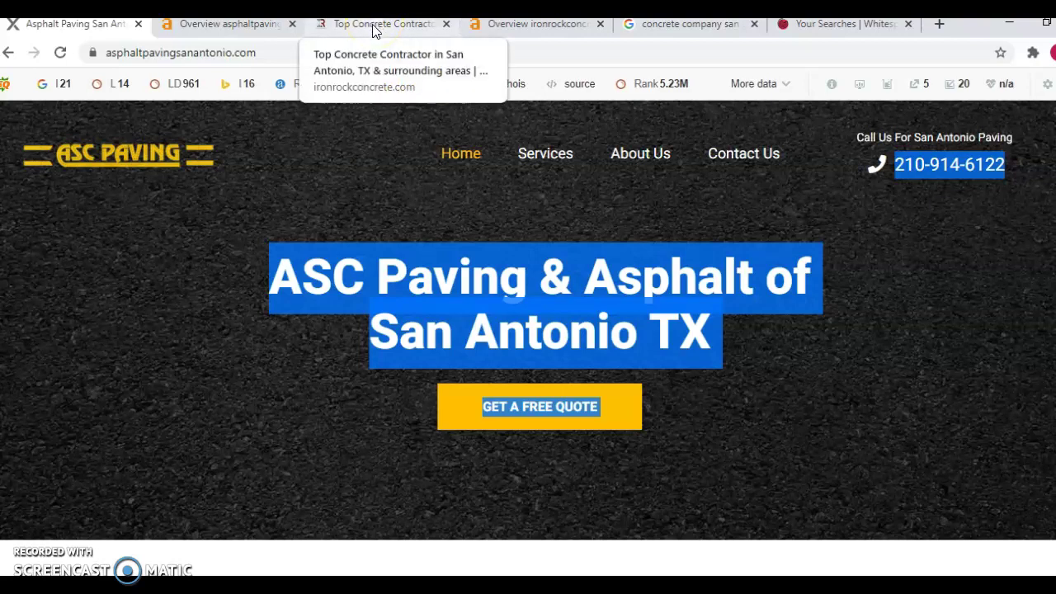
Bring up the Iron Rock Concrete homepage at ironrockconcrete.com and highlight text on it.
click(374, 27)
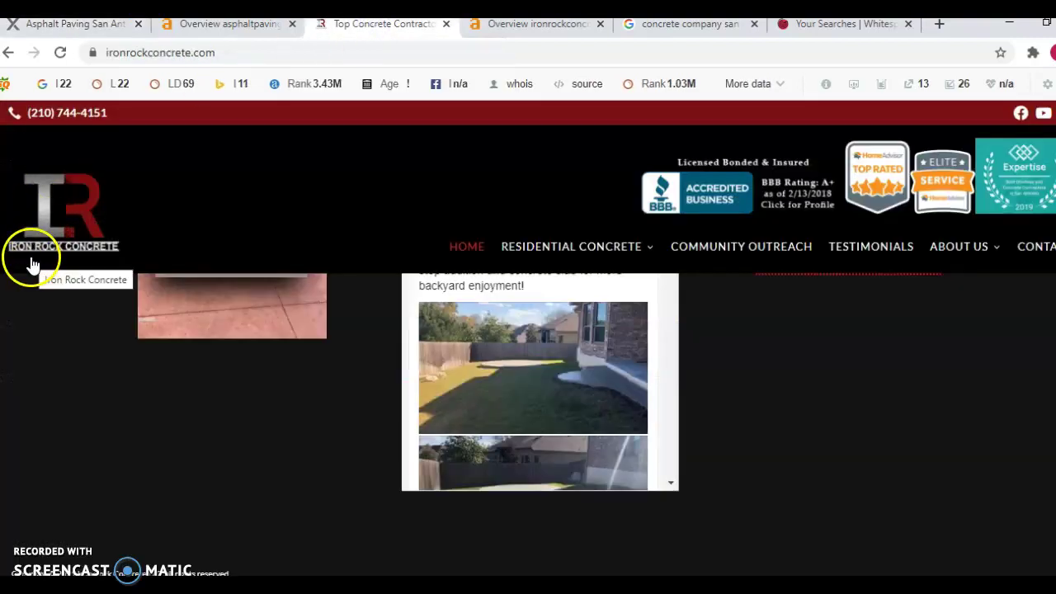
drag(25, 193, 408, 173)
click(179, 302)
drag(180, 302, 747, 391)
click(1037, 424)
Scroll through the Iron Rock Concrete homepage down to its Experienced Team section.
scroll(1037, 424, up, 3)
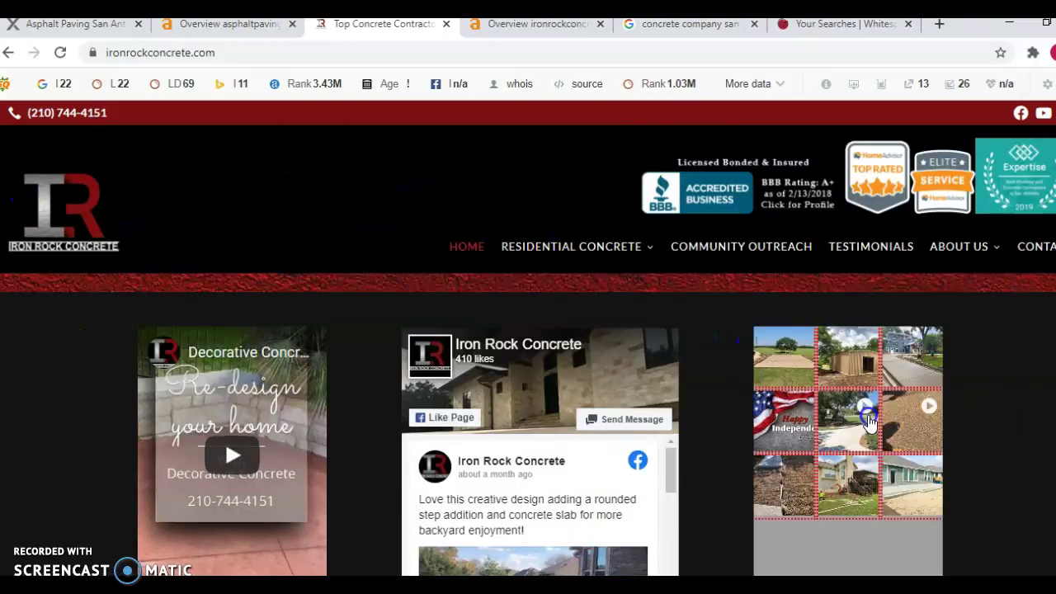
scroll(818, 405, down, 10)
scroll(330, 328, up, 10)
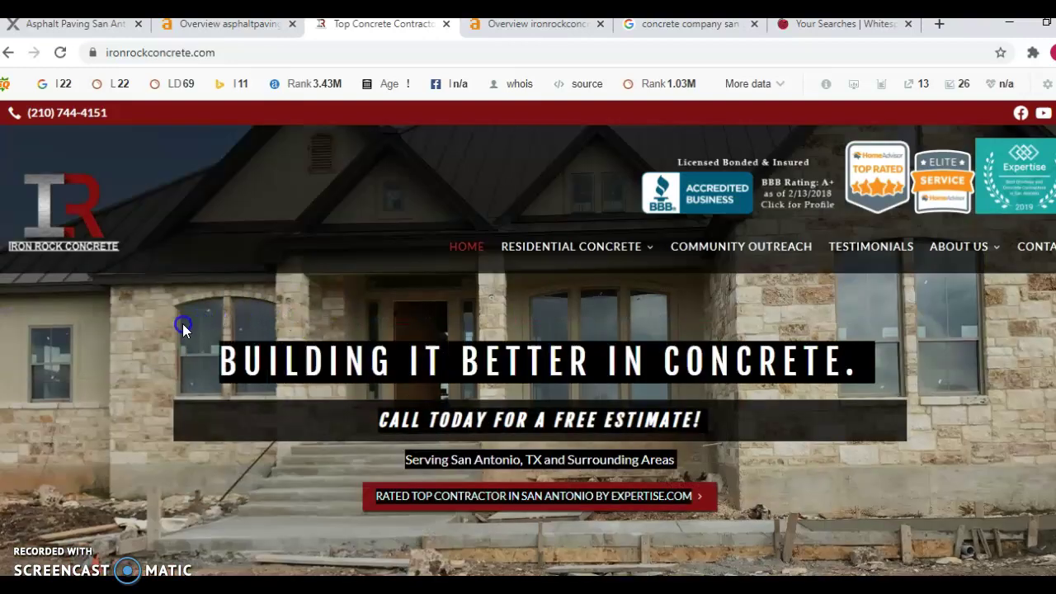
scroll(183, 324, down, 8)
scroll(514, 363, up, 8)
scroll(562, 345, down, 3)
scroll(789, 330, down, 10)
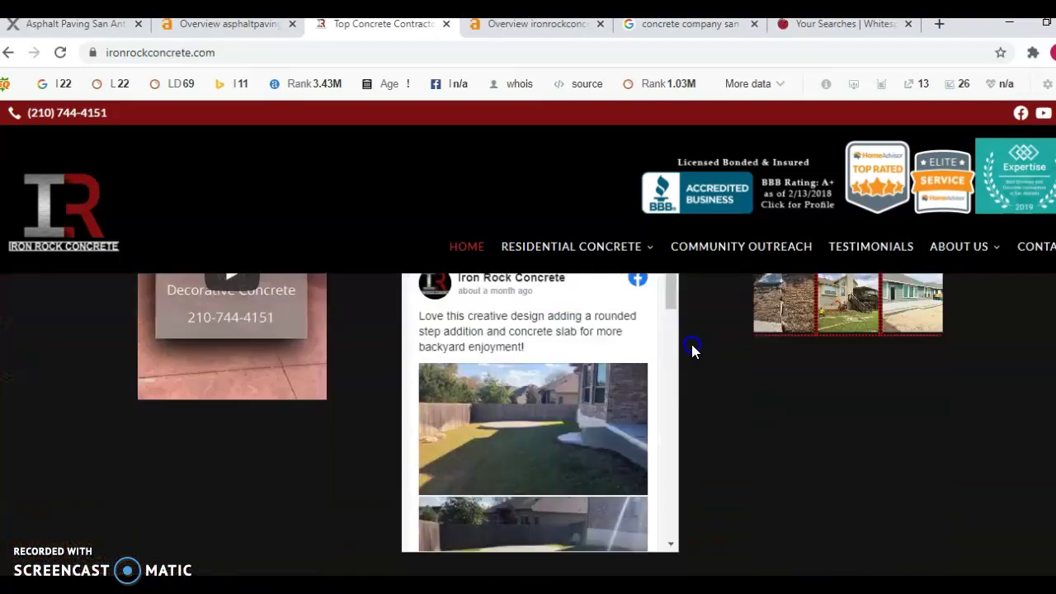
scroll(688, 342, up, 15)
drag(691, 351, 635, 351)
scroll(687, 342, down, 8)
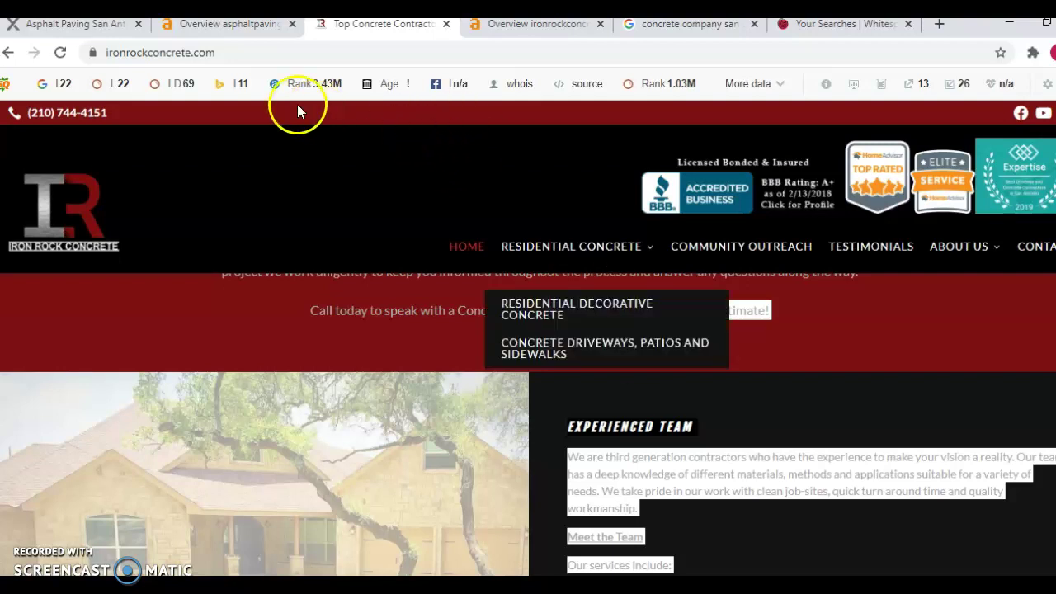
Show the asphaltpavingsanantonio.com overview: DR 1.3, 121 backlinks, 66 organic keywords, 56 traffic.
click(232, 27)
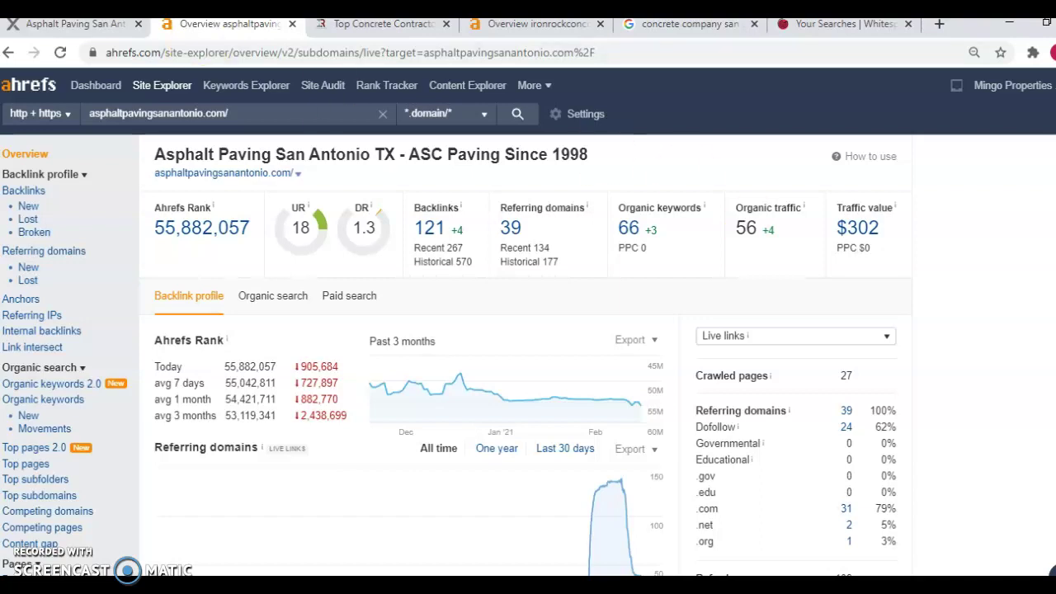
Show the ironrockconcrete.com overview: DR 0.2, 174 backlinks, 34 referring domains, 405 keywords.
click(539, 24)
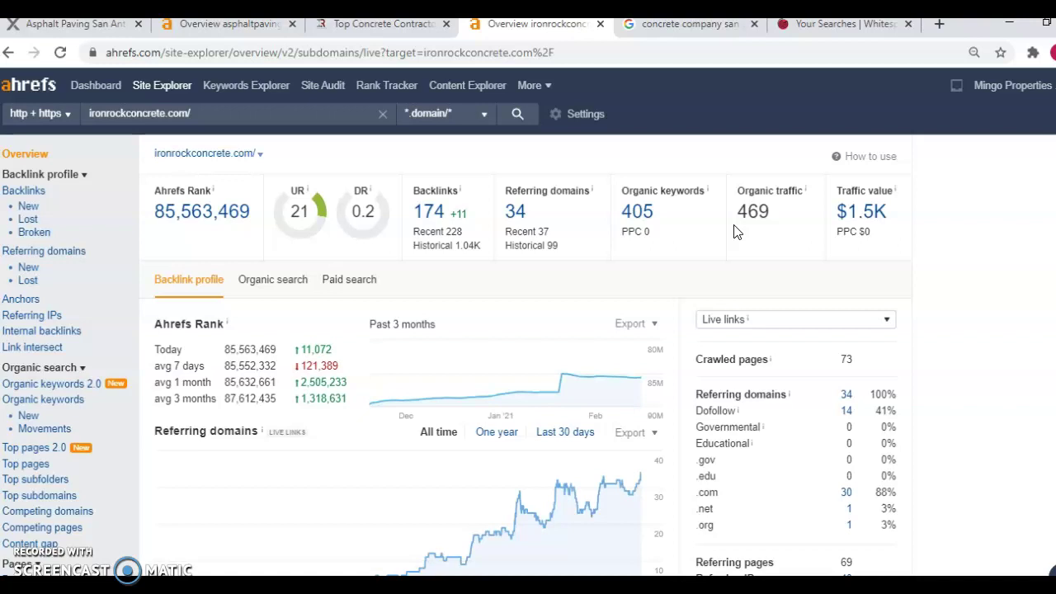
click(686, 239)
Open and reload the 405-keyword report, led by 'concrete san antonio' at position 1.
click(636, 216)
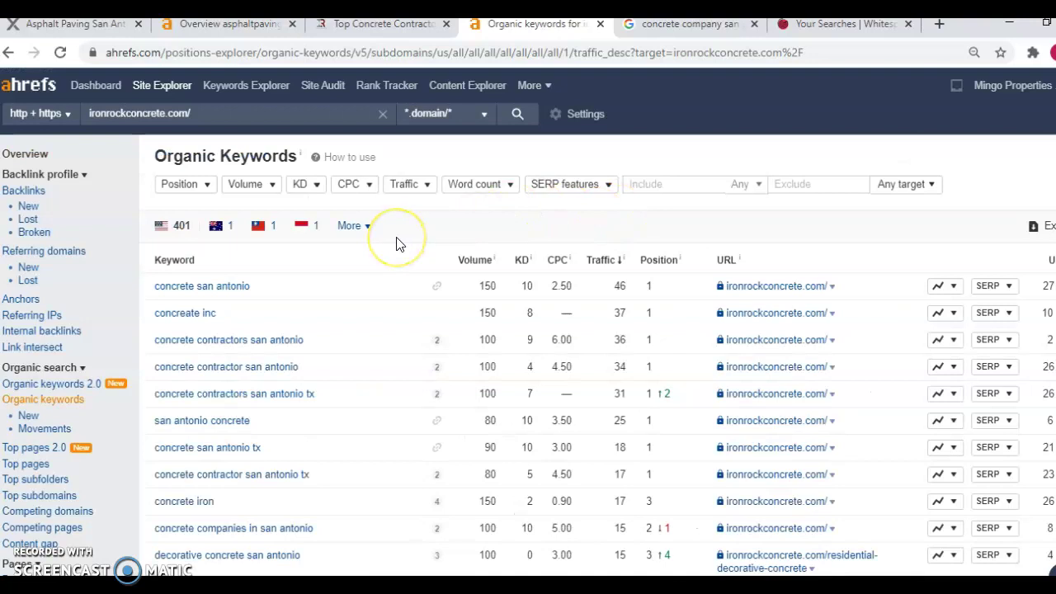
scroll(394, 244, down, 1)
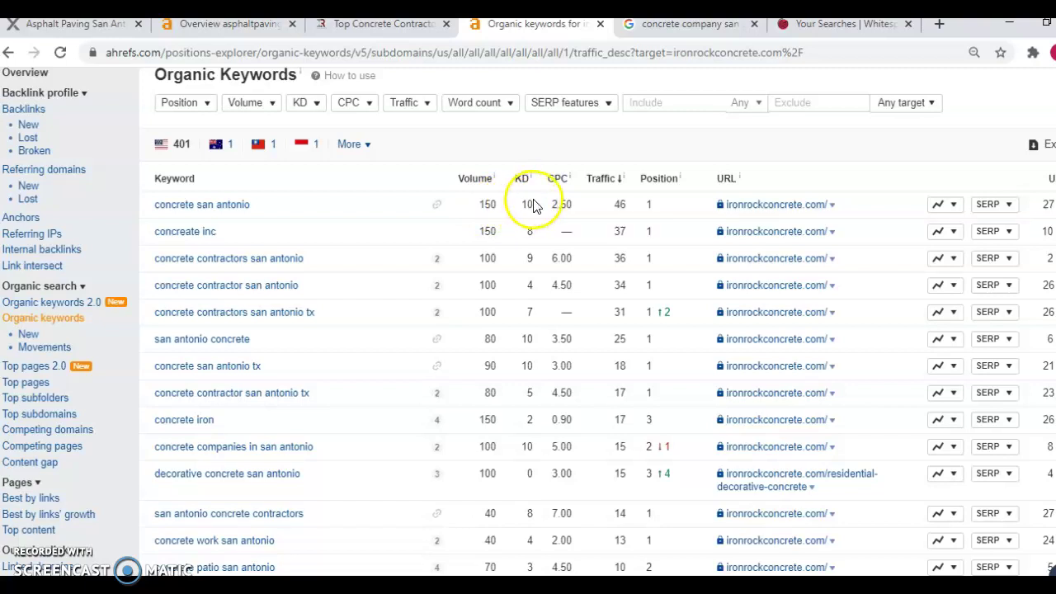
scroll(382, 245, down, 1)
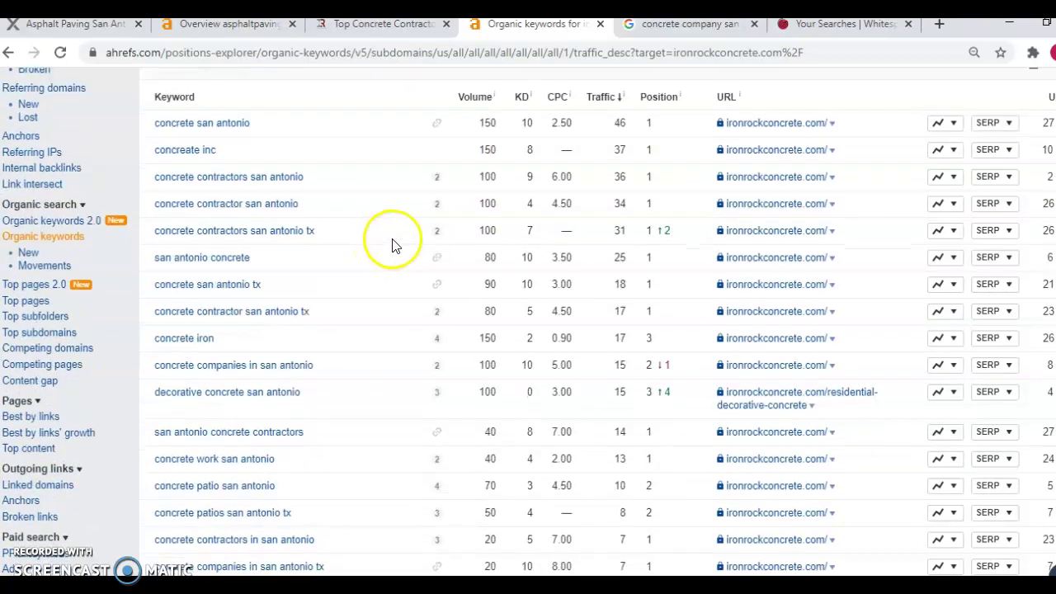
scroll(431, 283, down, 1)
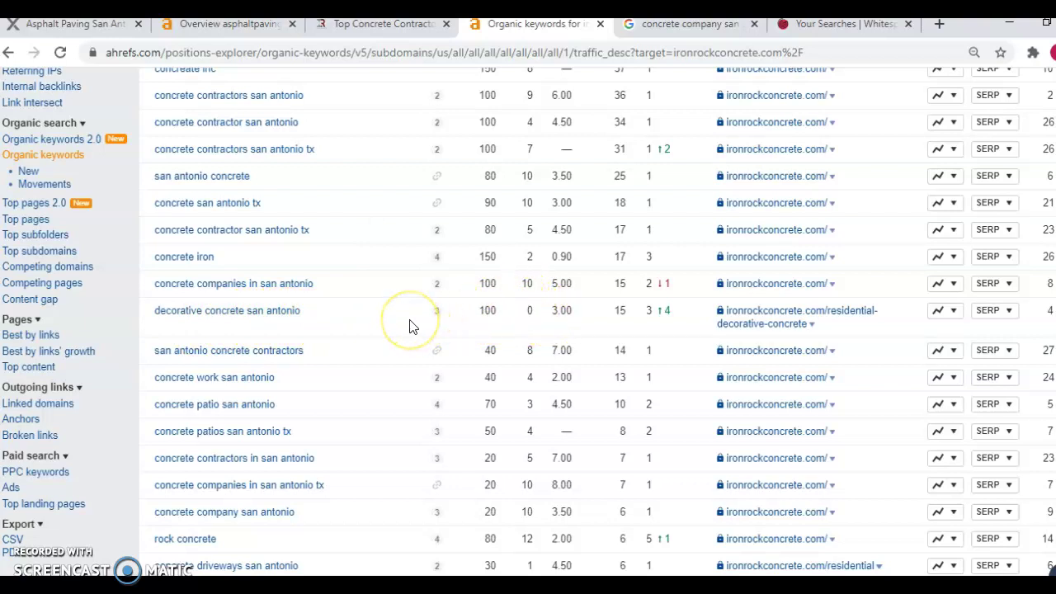
key(F5)
scroll(369, 301, down, 2)
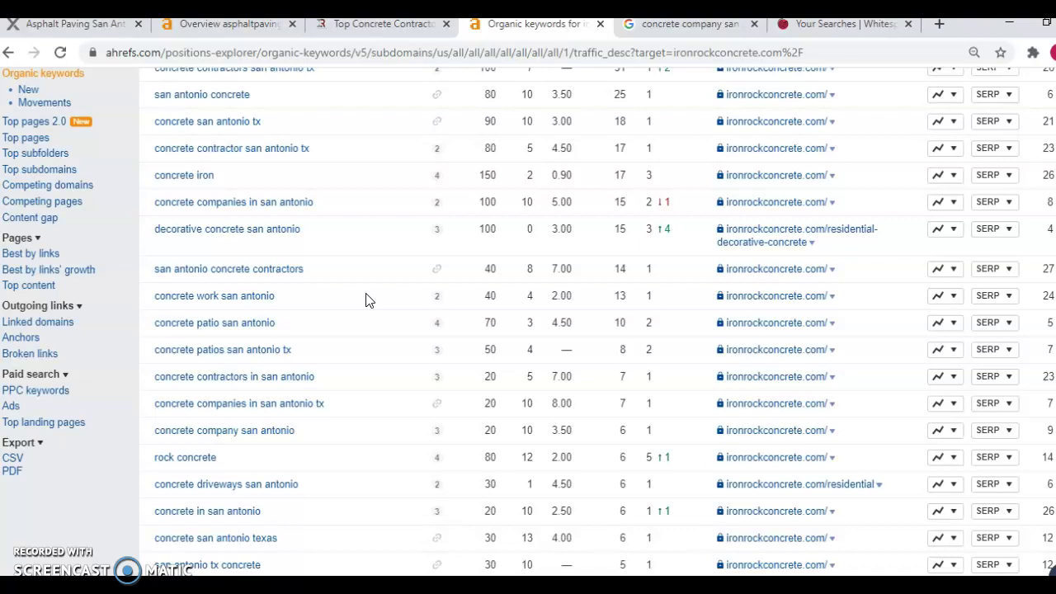
scroll(369, 301, up, 8)
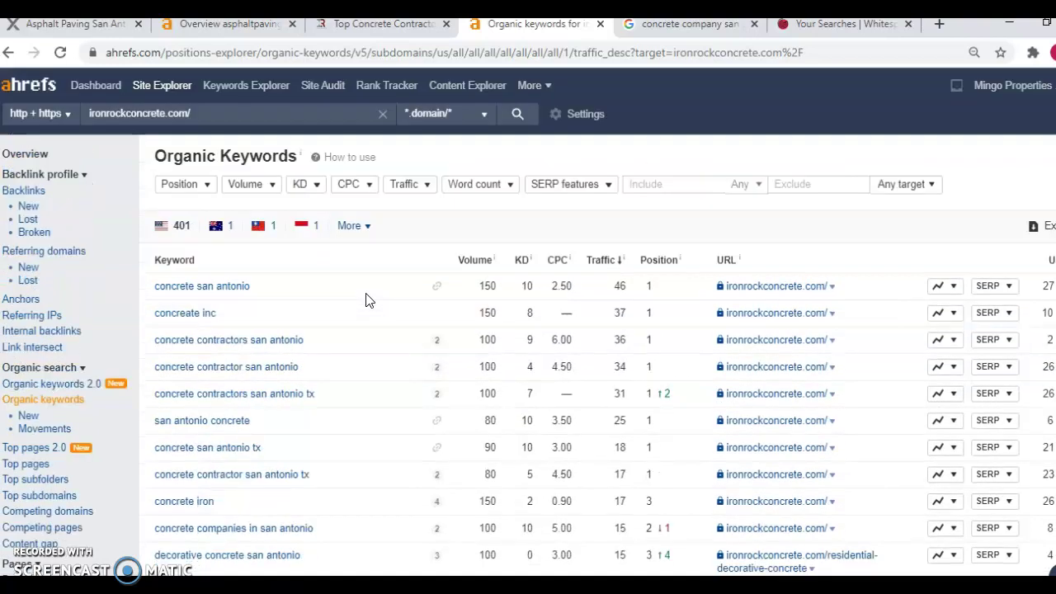
Open the 34 referring domains for ironrockconcrete.com and expand the folkd.com links.
click(27, 157)
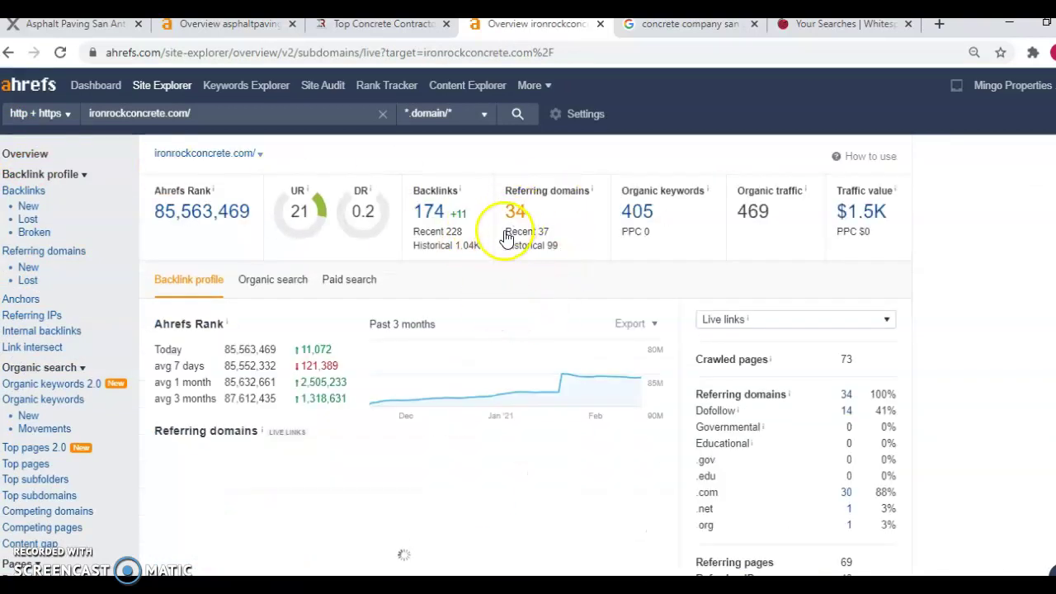
click(515, 217)
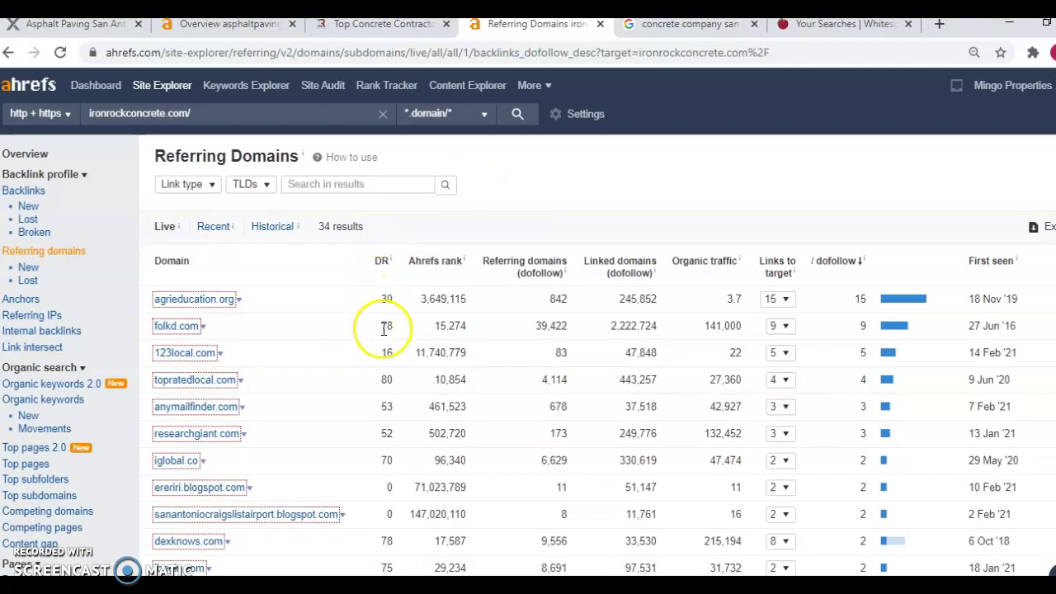
click(780, 328)
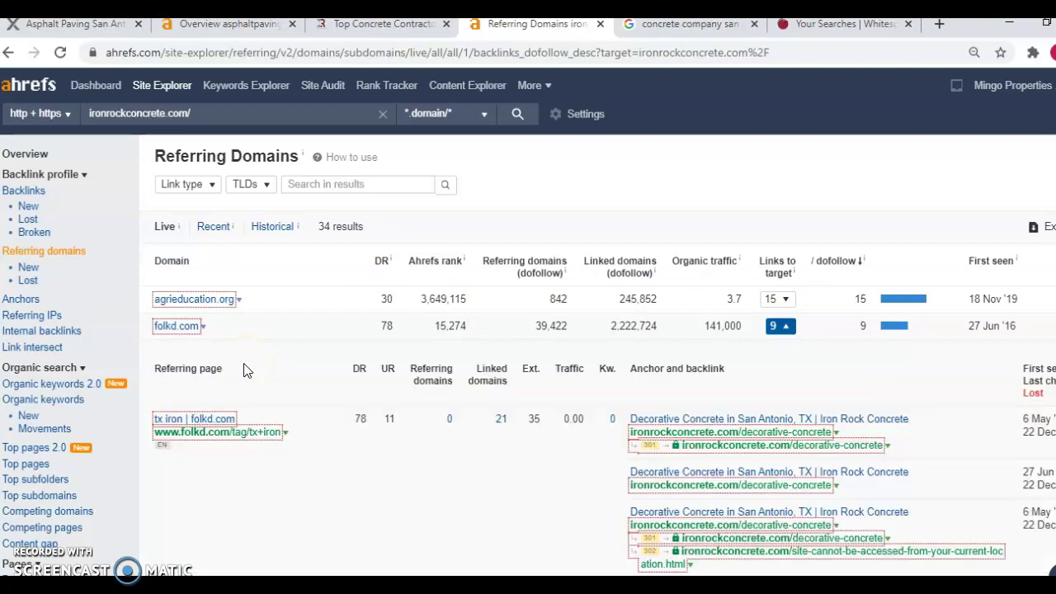
click(274, 340)
scroll(274, 340, down, 2)
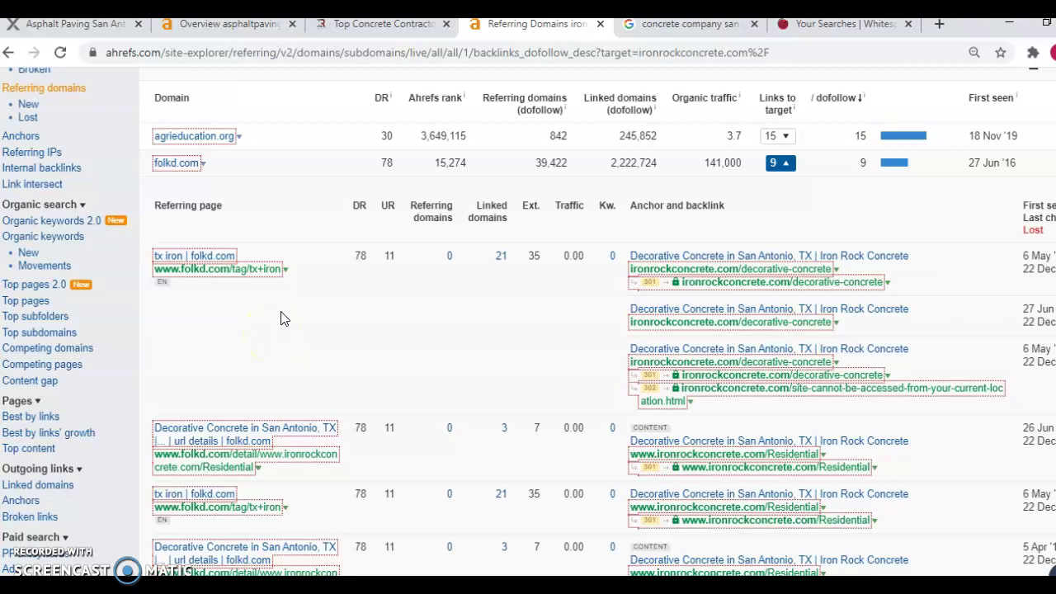
scroll(283, 319, up, 2)
Look through the rest of the referring domains, then return to the ironrockconcrete.com overview.
click(307, 307)
scroll(339, 289, down, 10)
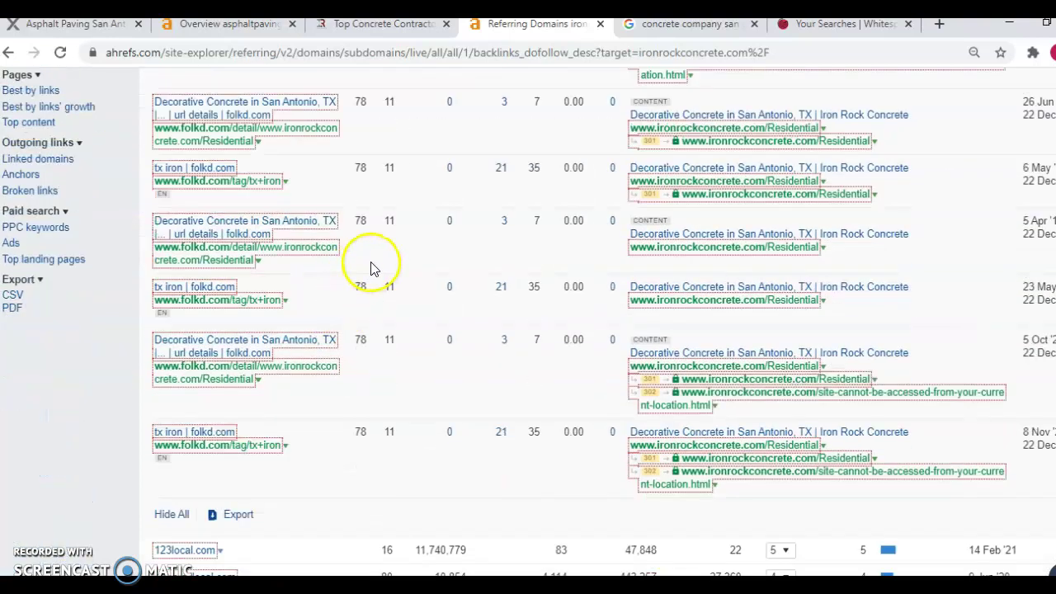
scroll(345, 270, down, 2)
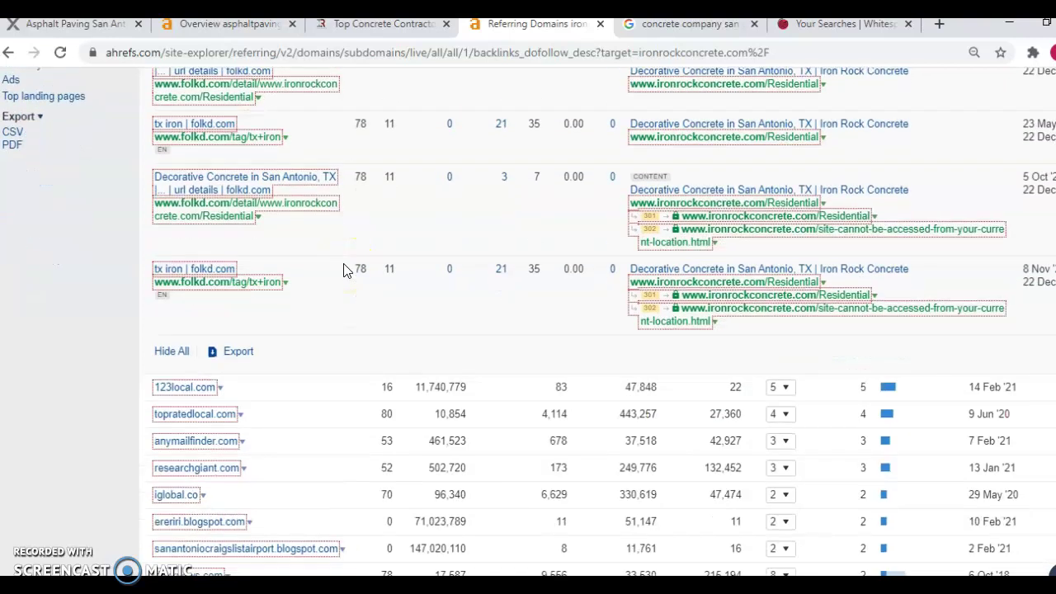
scroll(345, 270, down, 2)
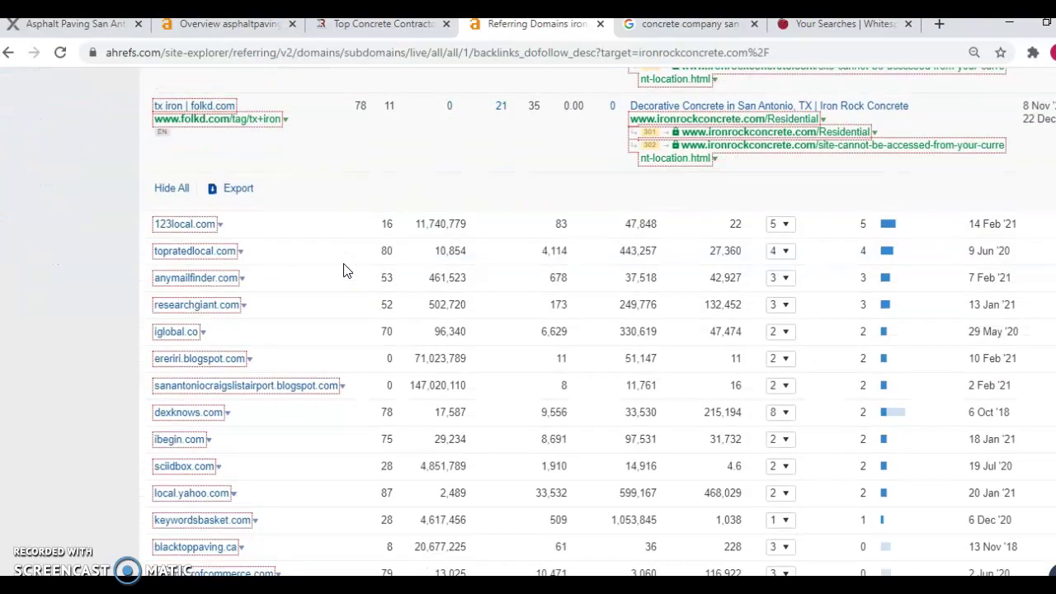
scroll(345, 269, up, 14)
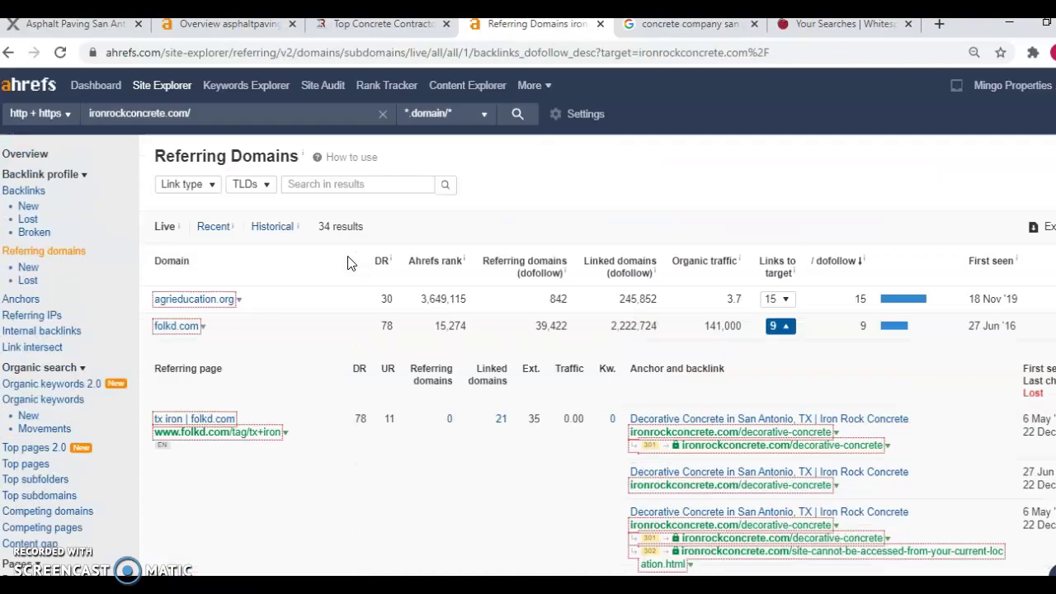
click(24, 154)
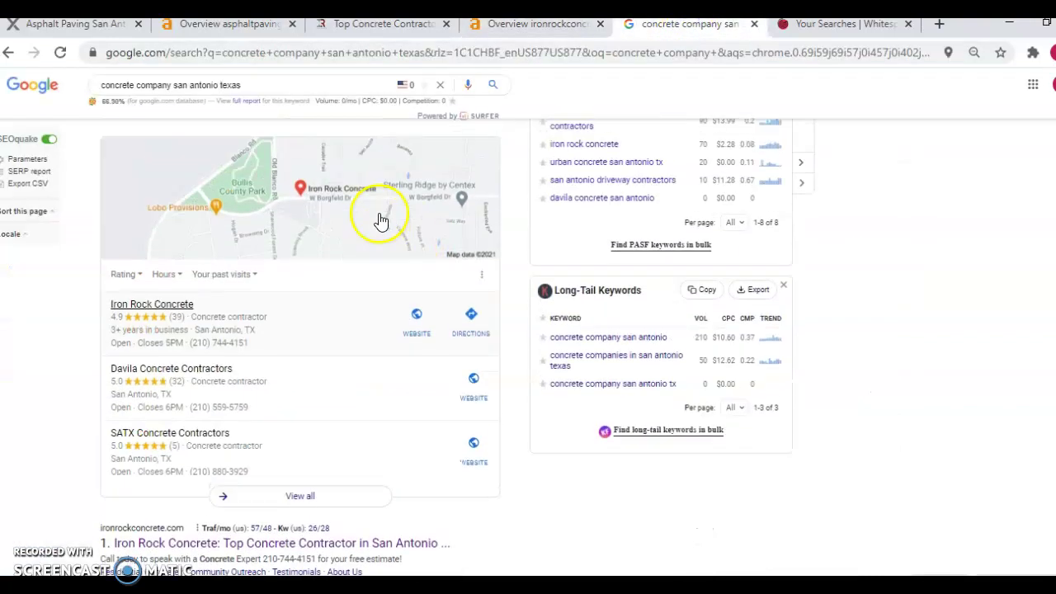
scroll(409, 217, up, 2)
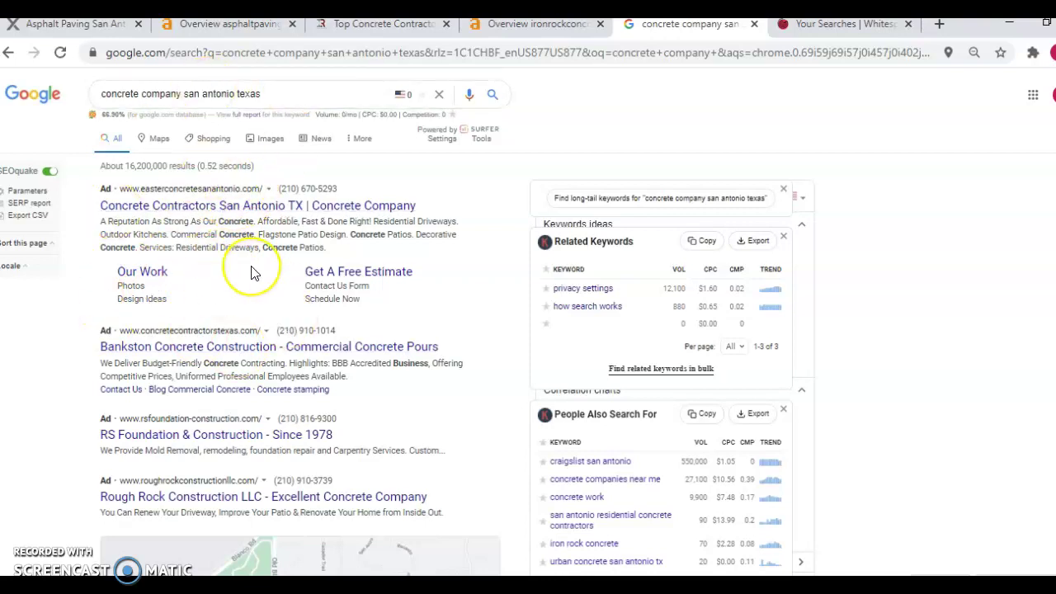
Scroll the 'concrete company san antonio texas' results to the map pack: Iron Rock, Davila, SATX Concrete.
scroll(252, 272, down, 5)
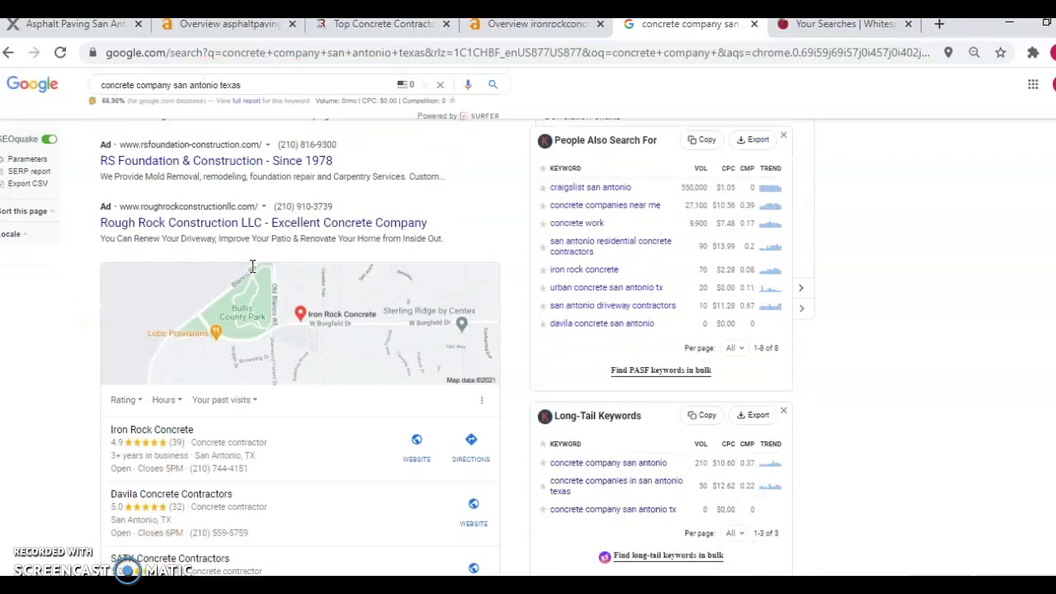
scroll(71, 295, down, 2)
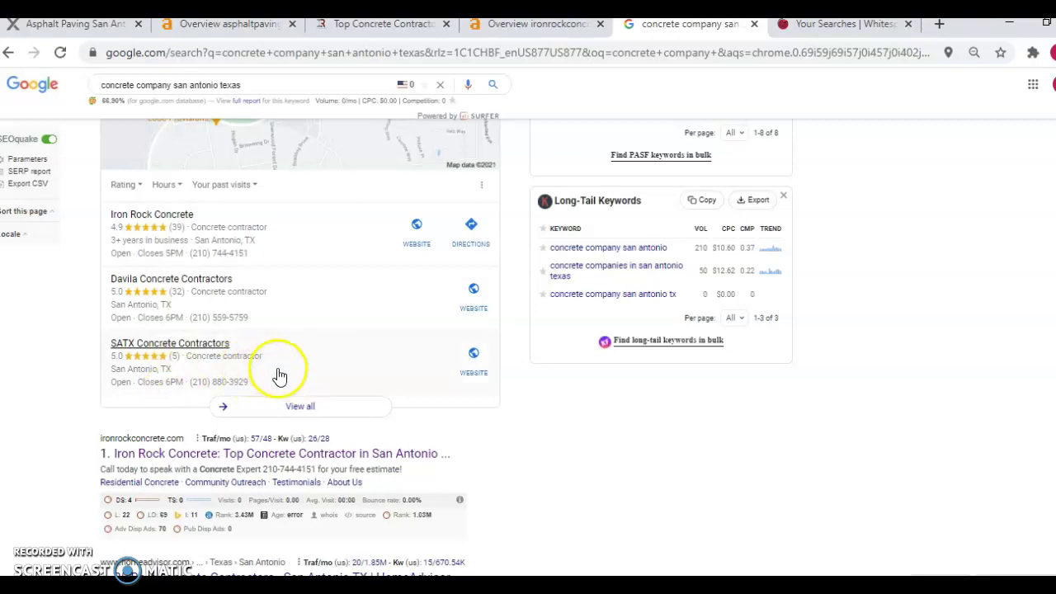
click(322, 359)
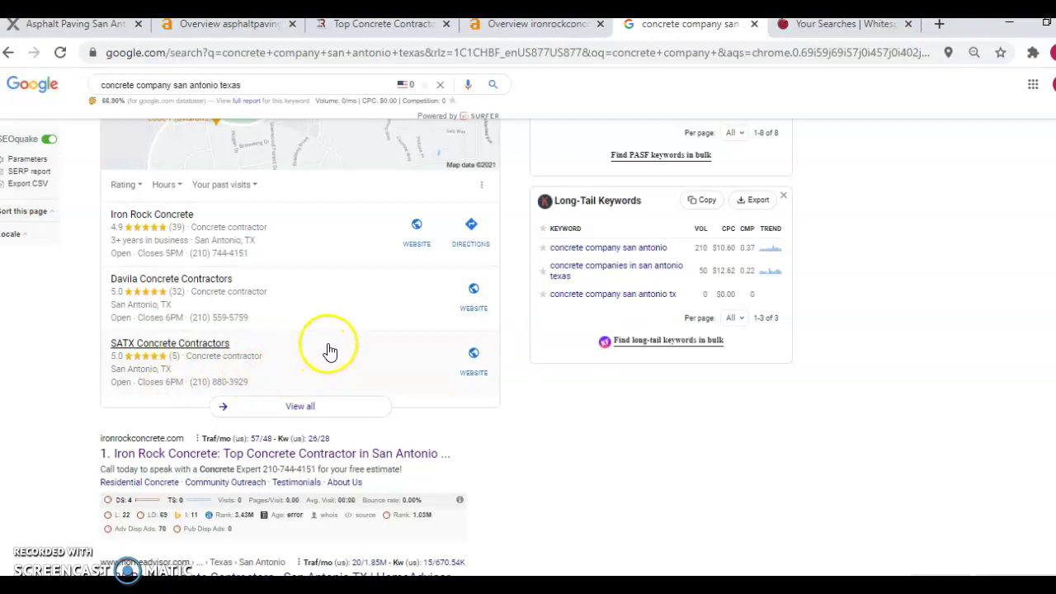
scroll(335, 342, down, 1)
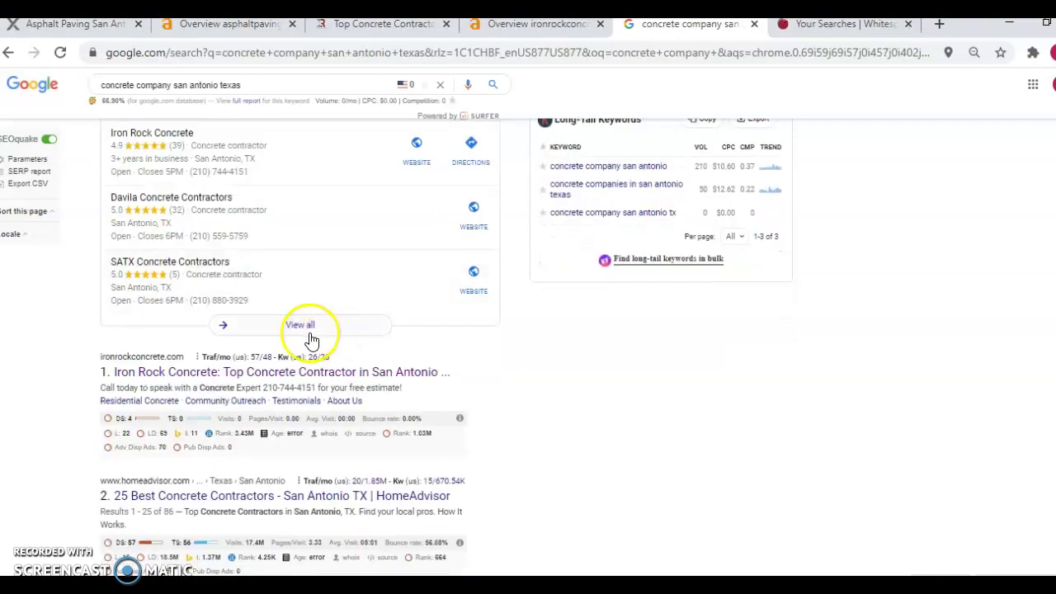
scroll(291, 330, up, 2)
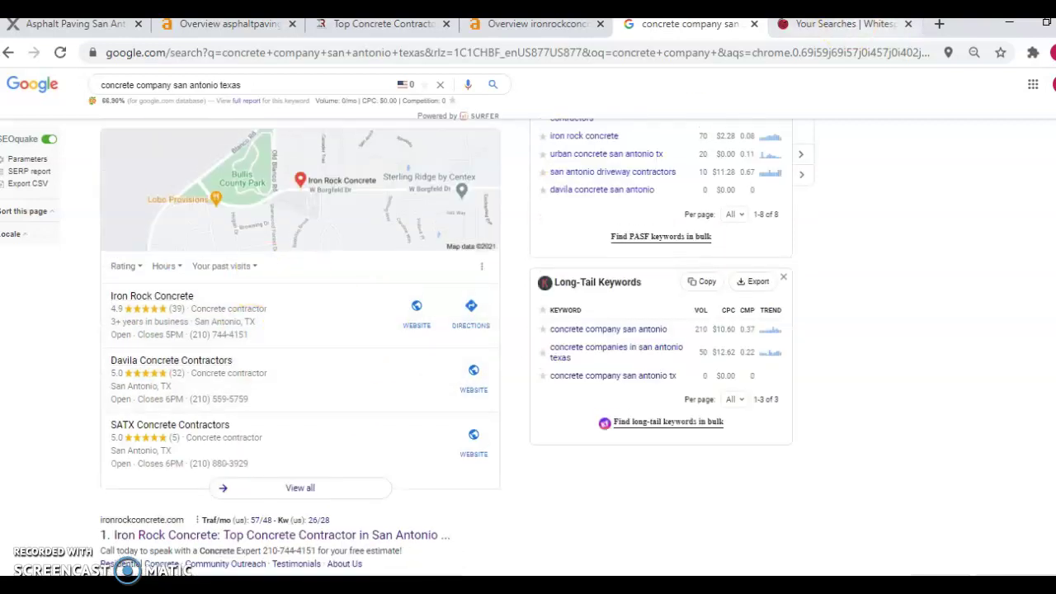
View Whitespark's saved searches and open Iron Rock Concrete's 26 citation sources, led by facebook.com.
click(868, 25)
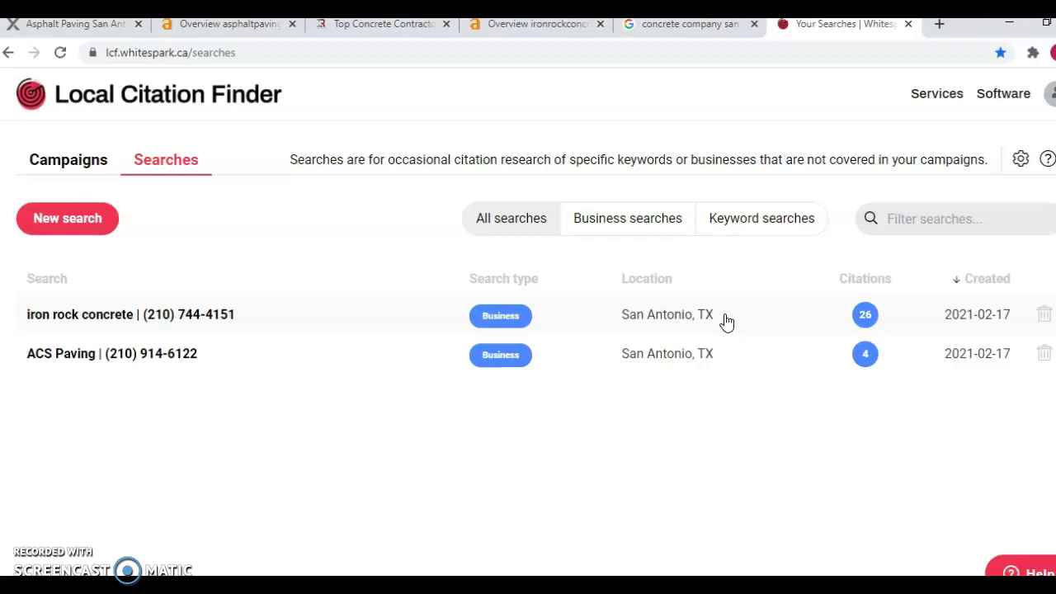
click(679, 325)
click(678, 325)
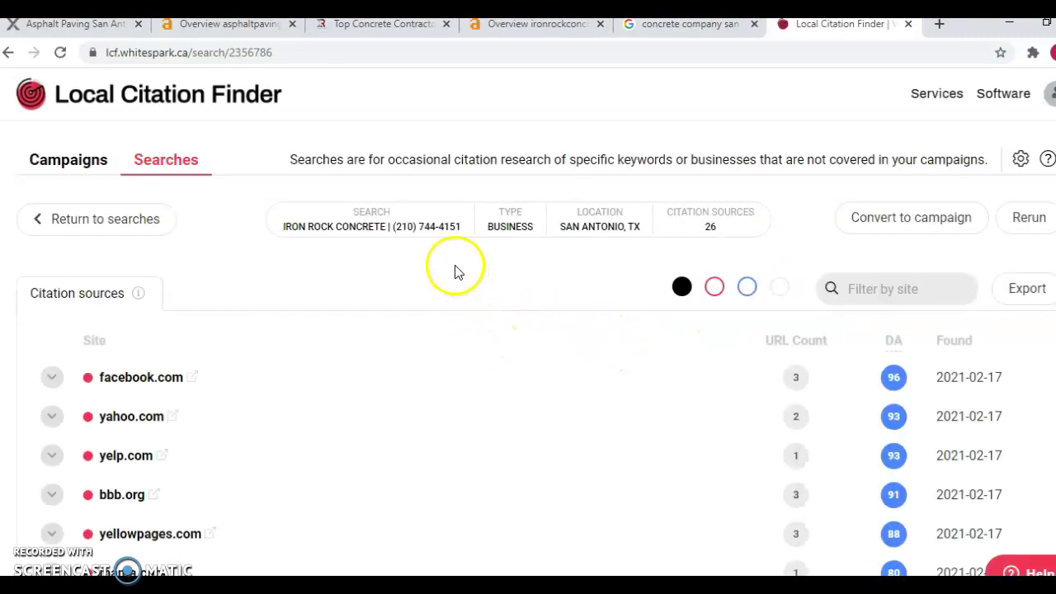
scroll(219, 293, down, 2)
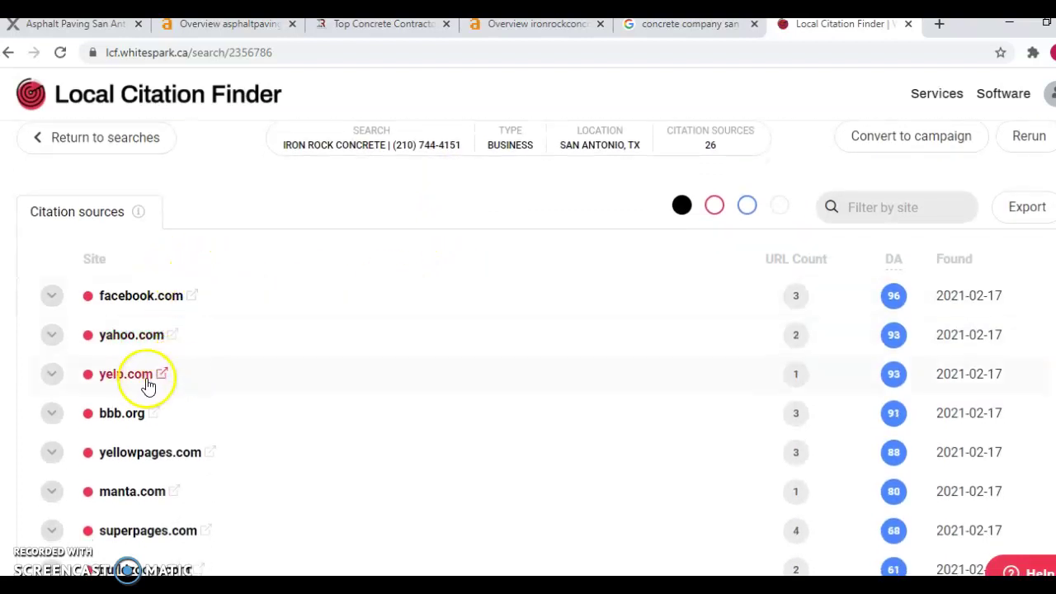
scroll(286, 301, down, 1)
scroll(285, 299, down, 3)
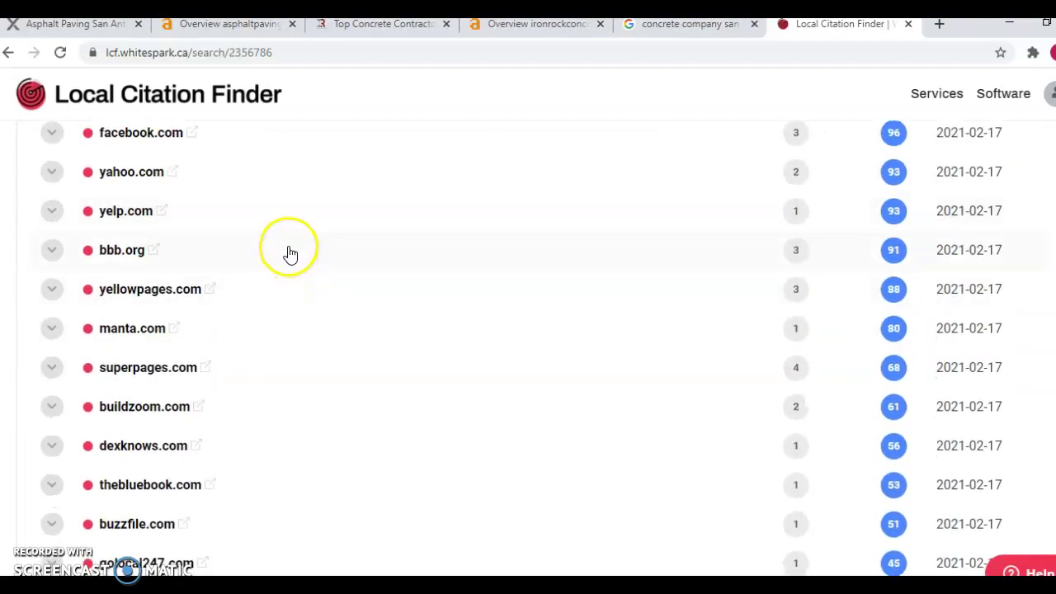
scroll(236, 163, down, 5)
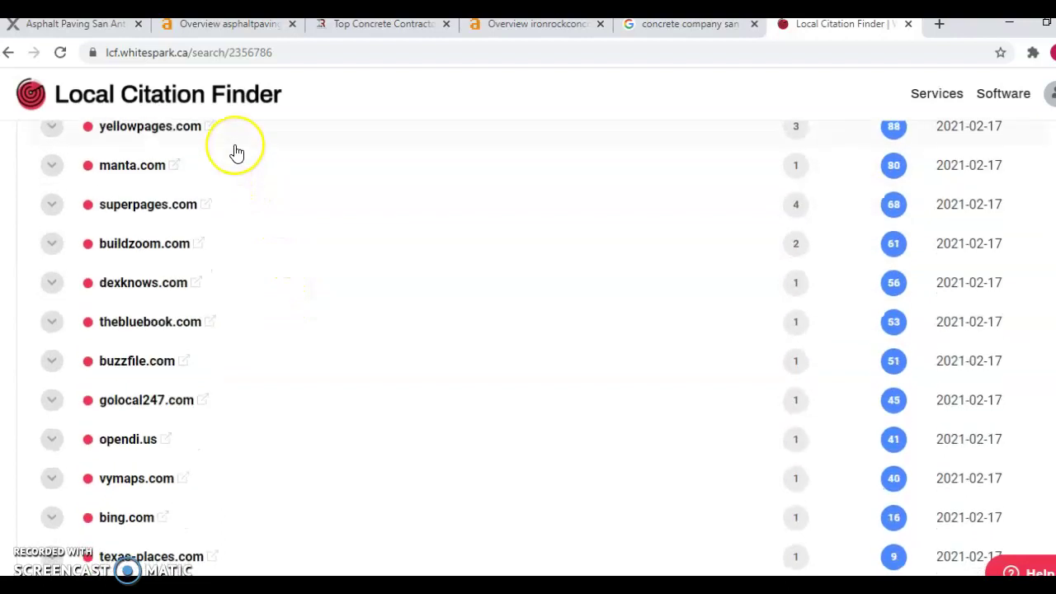
scroll(288, 231, up, 8)
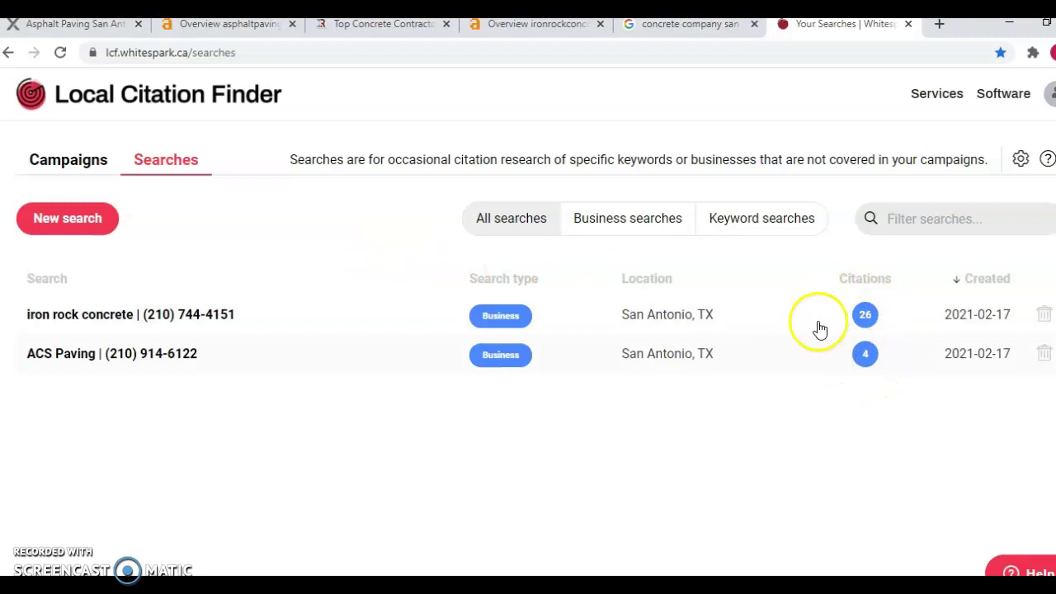
click(690, 24)
scroll(268, 268, down, 2)
scroll(214, 255, up, 2)
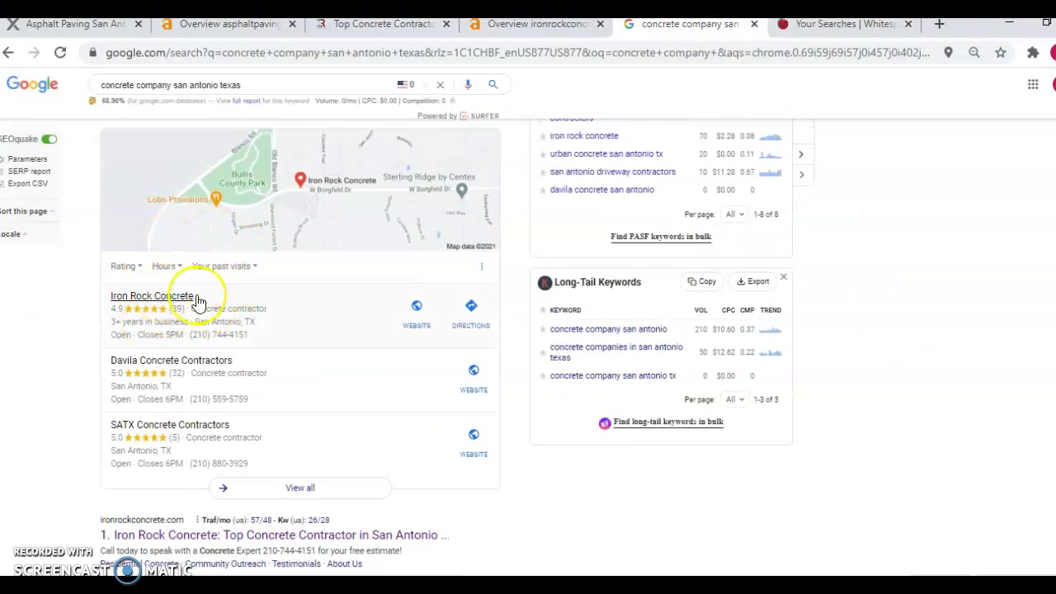
click(822, 25)
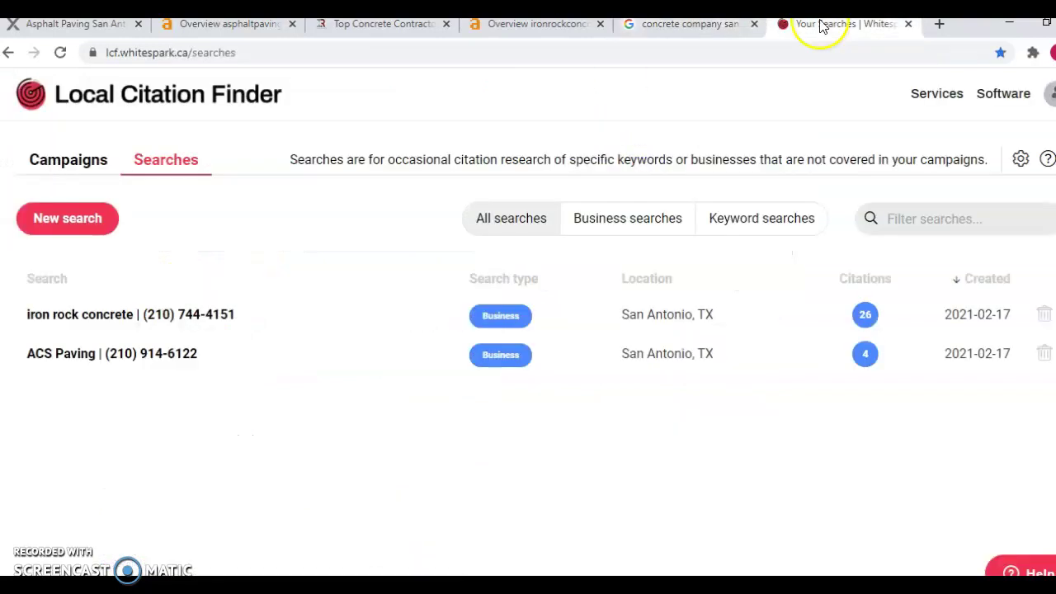
click(656, 27)
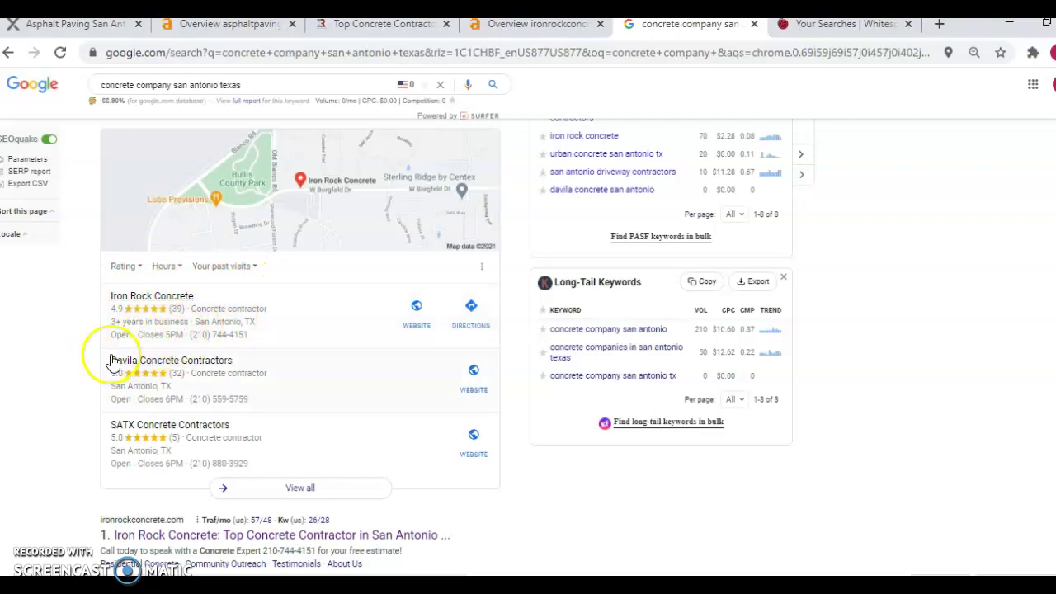
Scroll through the map pack and organic results for 'concrete company san antonio texas', then back up.
scroll(290, 325, down, 2)
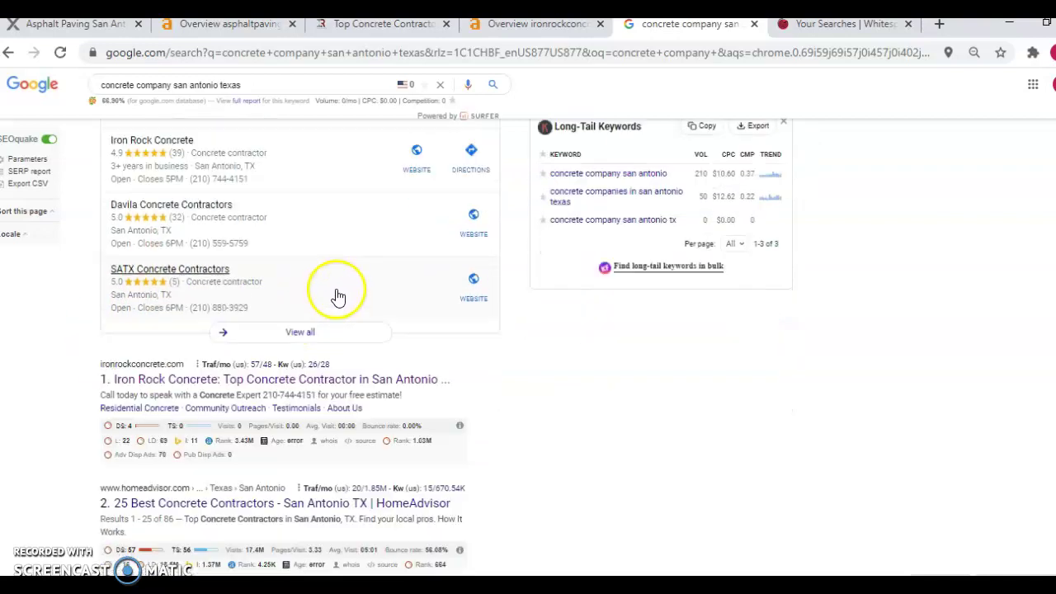
scroll(338, 297, up, 6)
scroll(351, 279, up, 1)
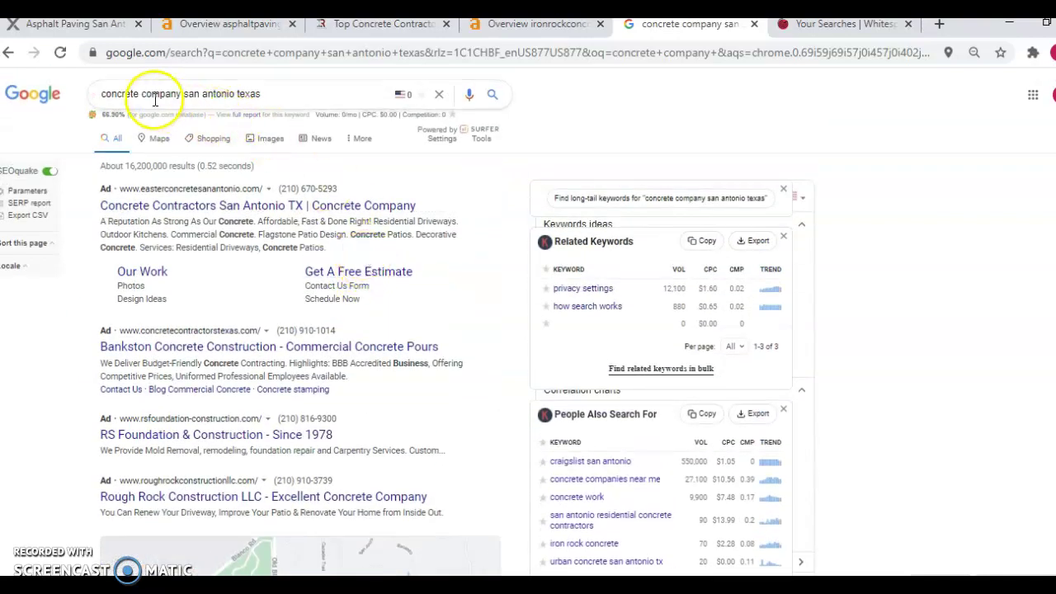
scroll(106, 200, down, 7)
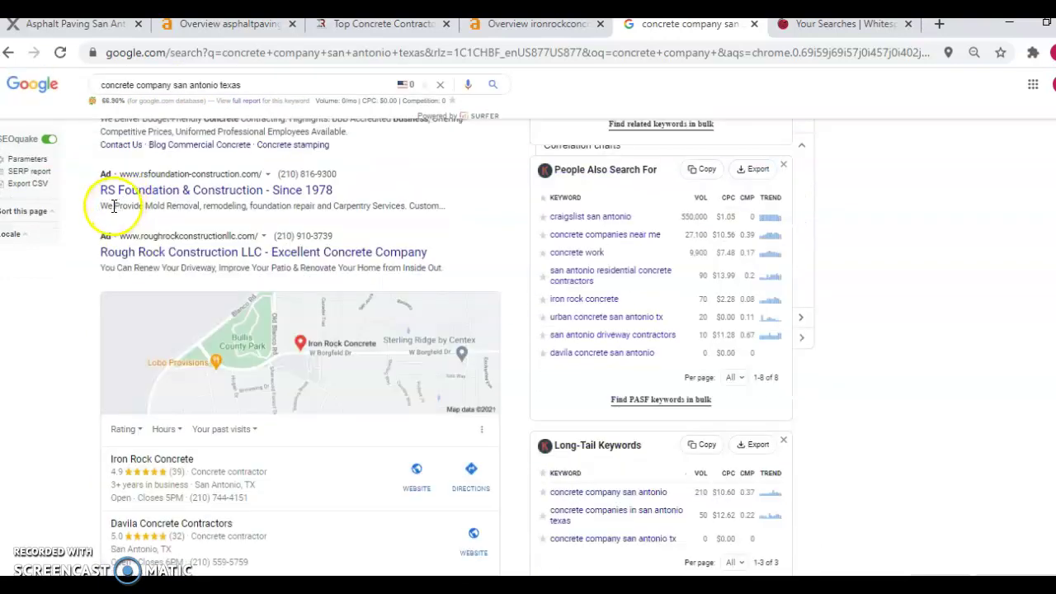
scroll(67, 237, down, 10)
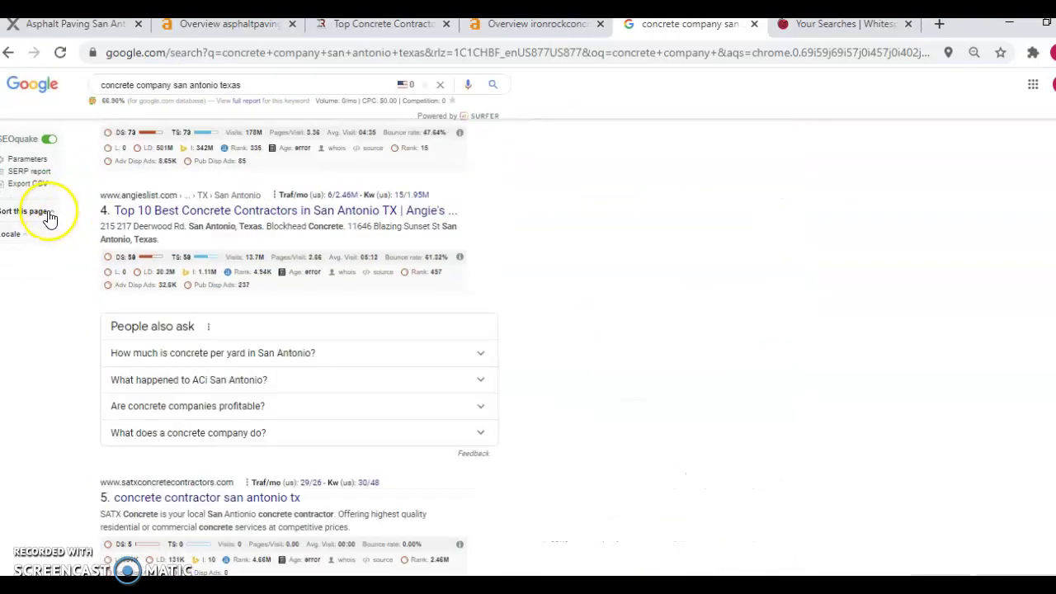
scroll(51, 219, down, 3)
scroll(51, 219, up, 17)
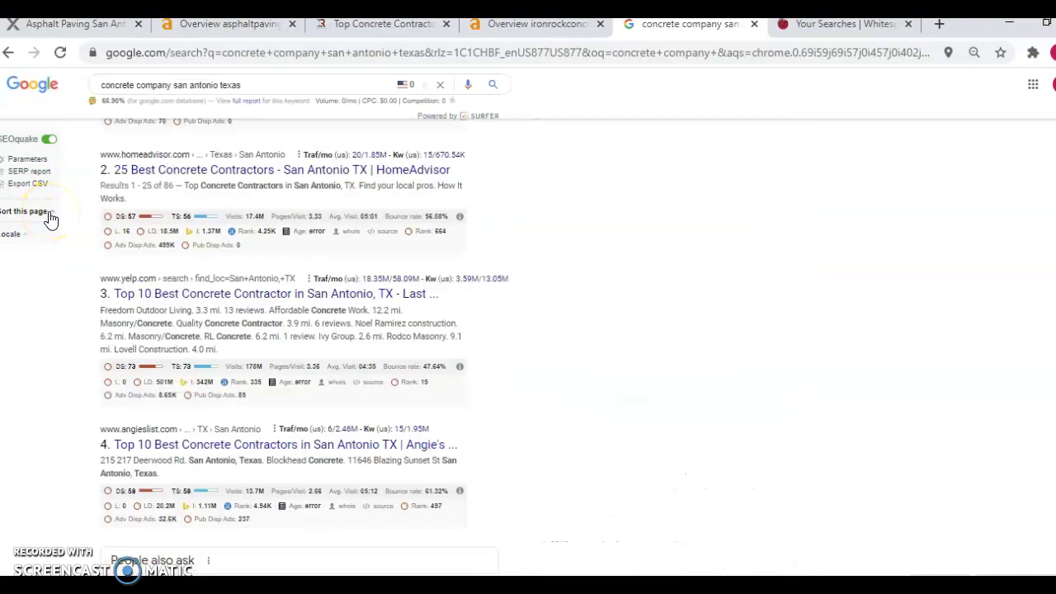
scroll(52, 218, up, 3)
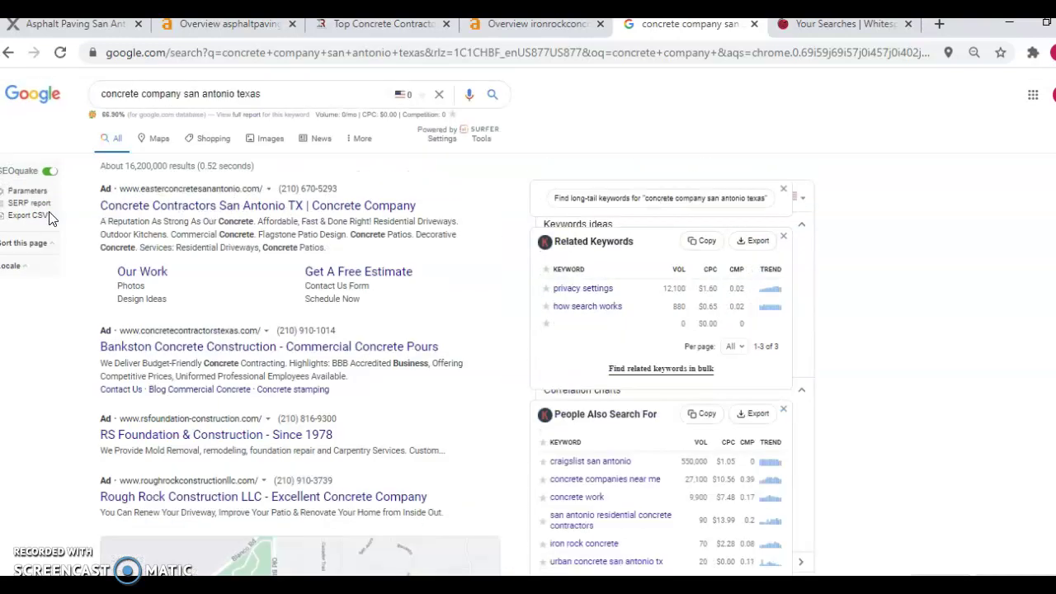
scroll(50, 217, down, 7)
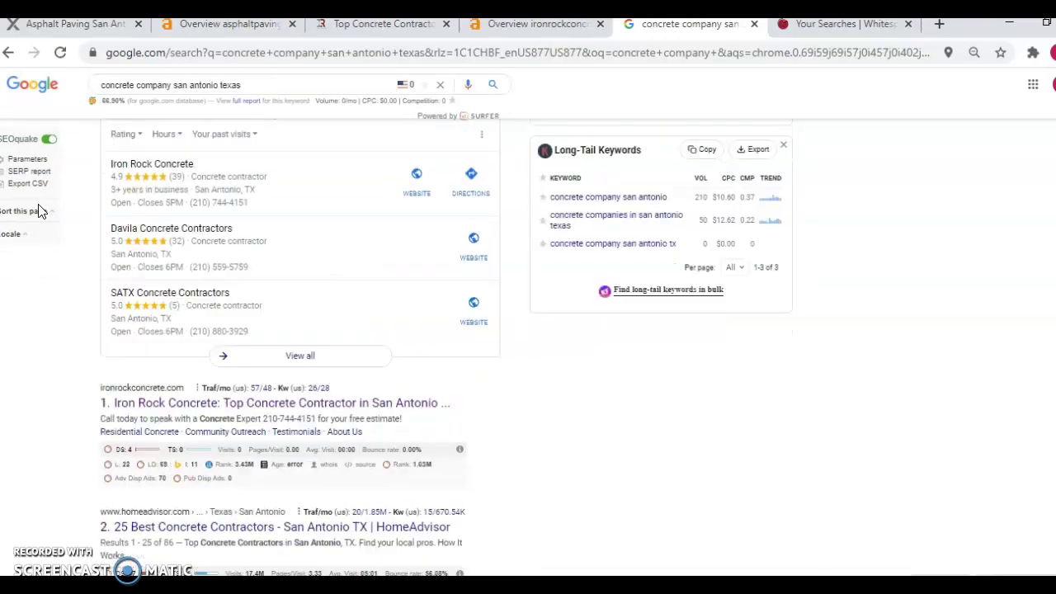
scroll(38, 212, up, 7)
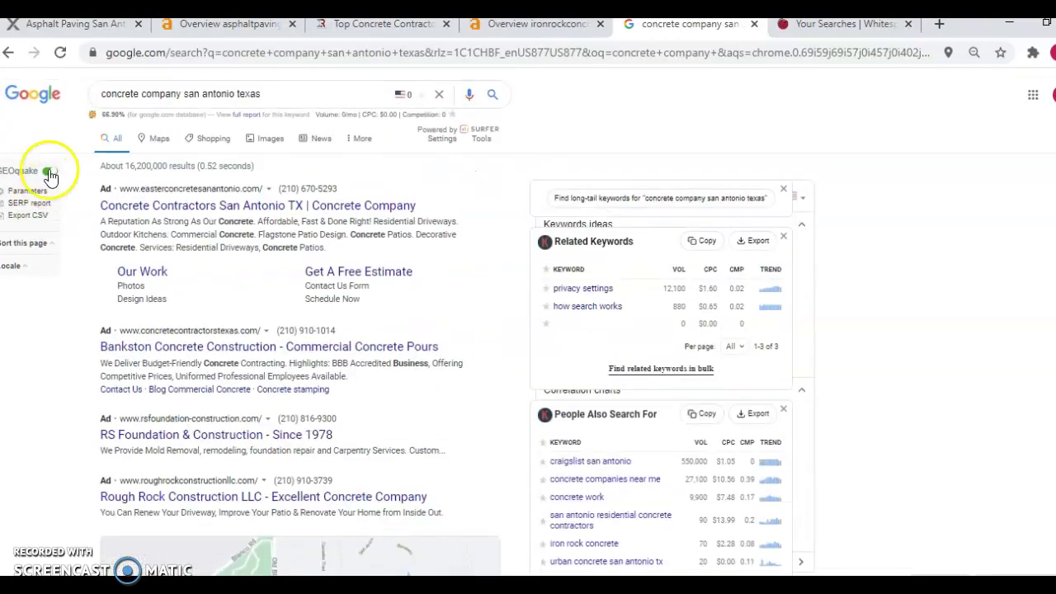
Return to the ironrockconcrete.com overview: DR 0.2, 174 backlinks, 34 referring domains, 469 traffic.
click(519, 25)
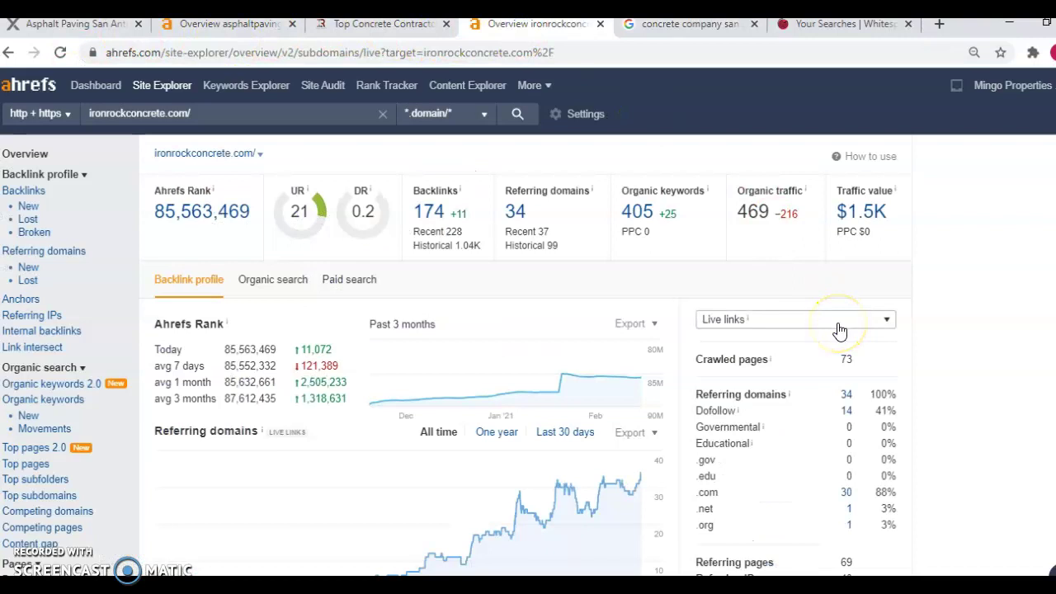